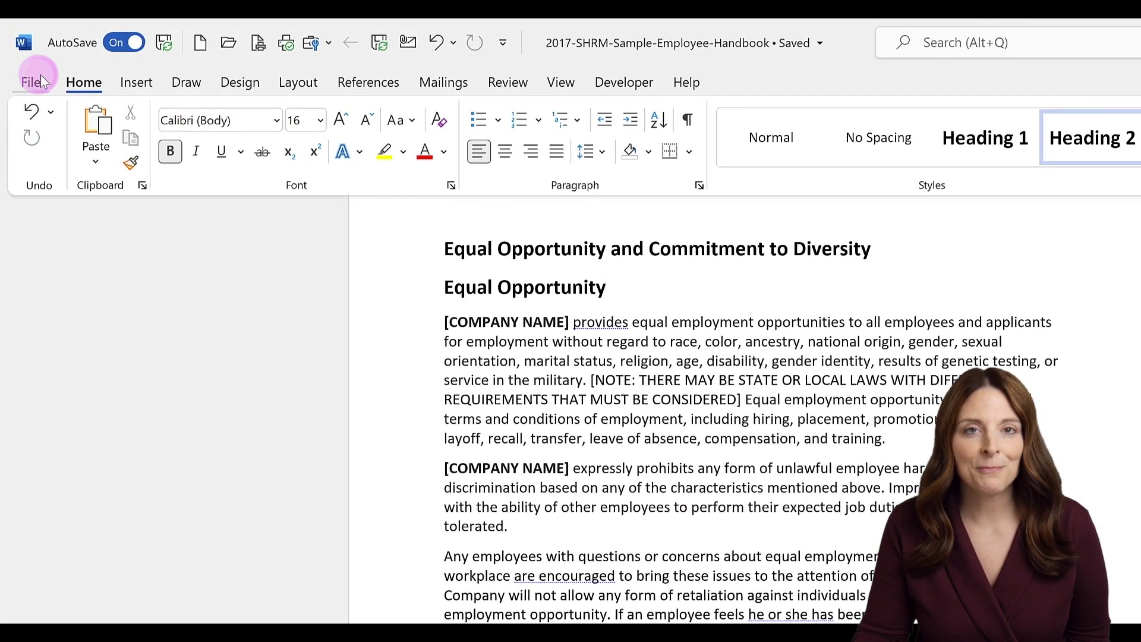
# Step: Open the Grammar & Refinements settings from Proofing options and scroll to Punctuation Conventions
pyautogui.click(41, 76)
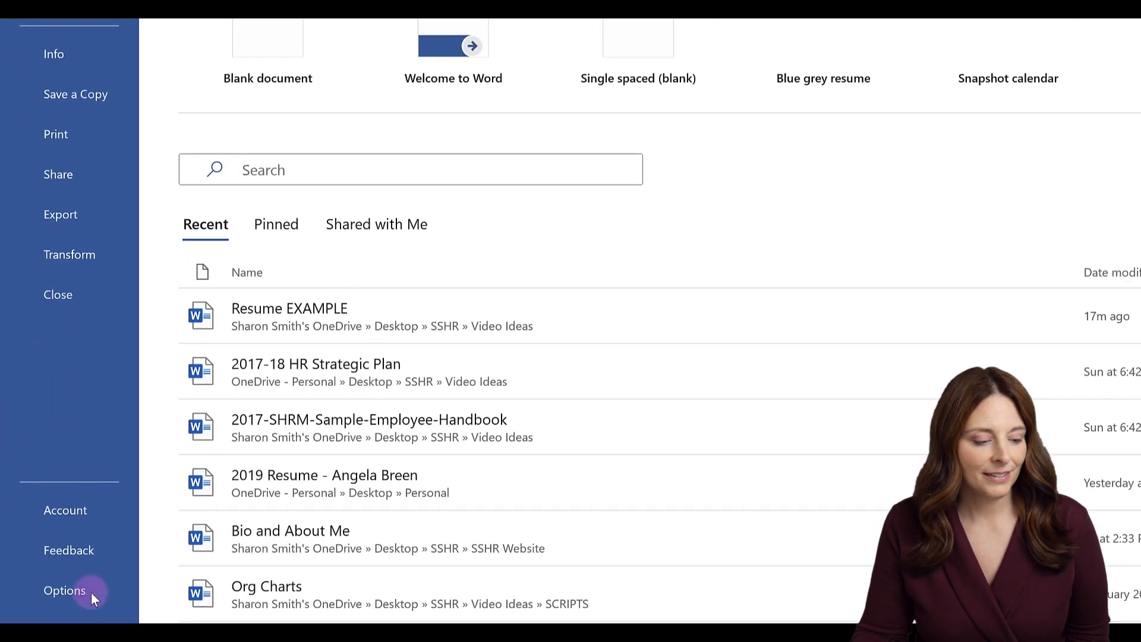
pyautogui.press('Escape')
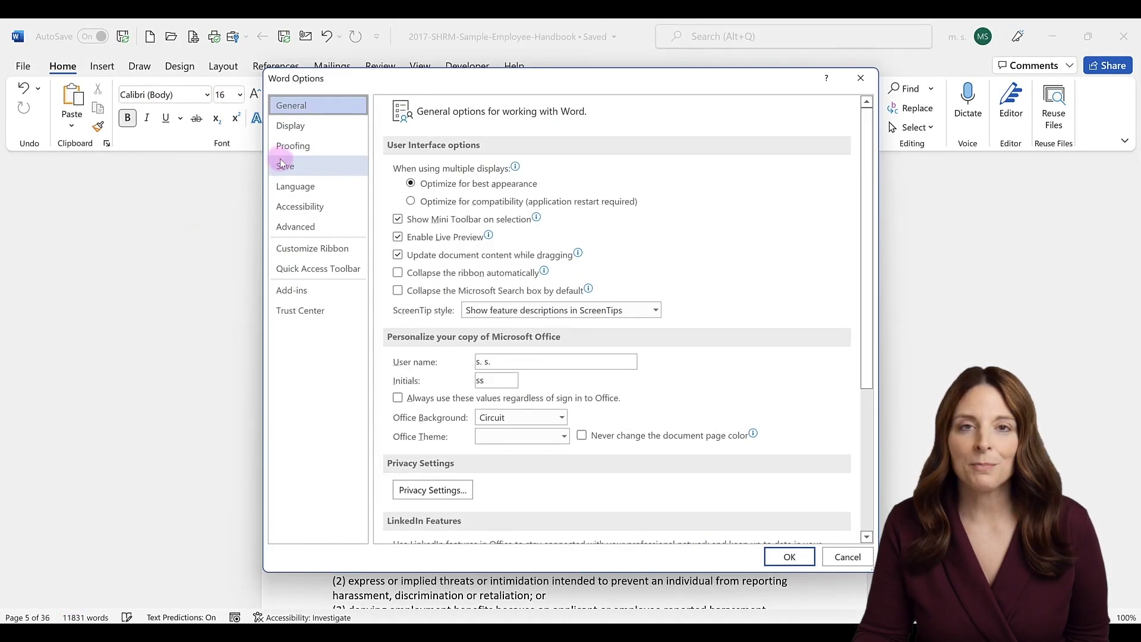
pyautogui.click(333, 152)
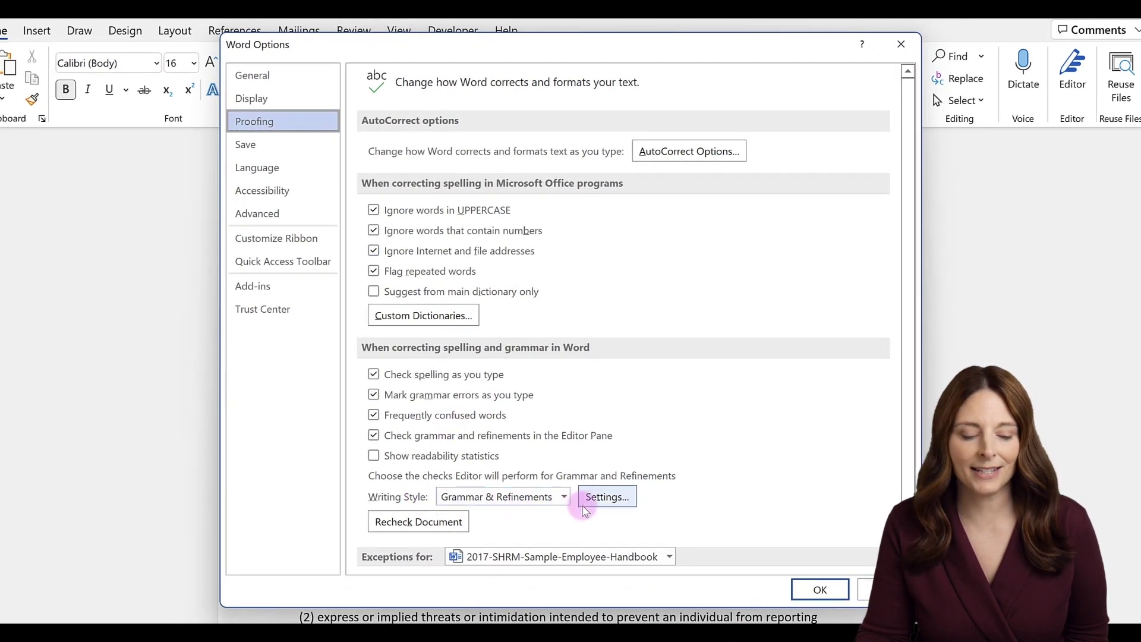
pyautogui.click(607, 501)
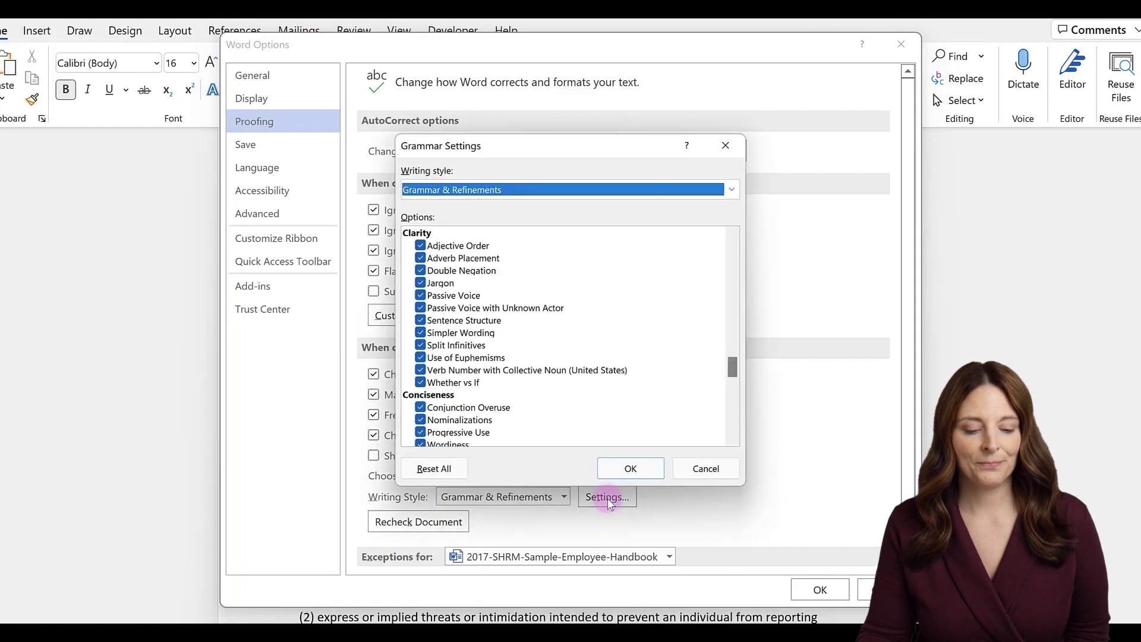
pyautogui.moveTo(732, 367); pyautogui.dragTo(736, 252)
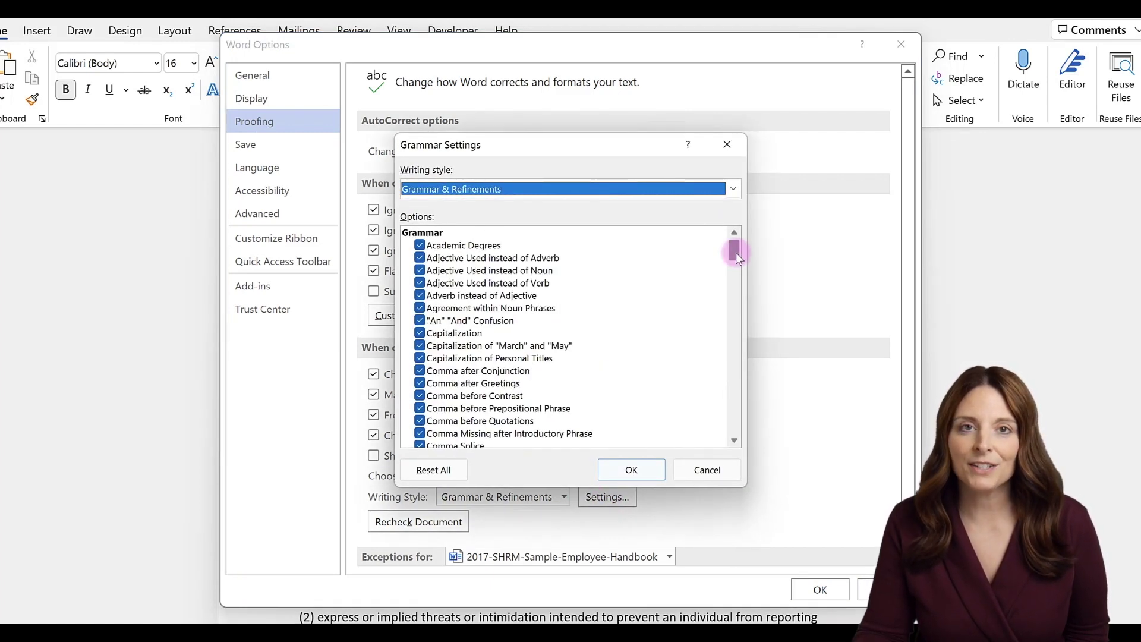
pyautogui.moveTo(736, 254); pyautogui.dragTo(745, 382)
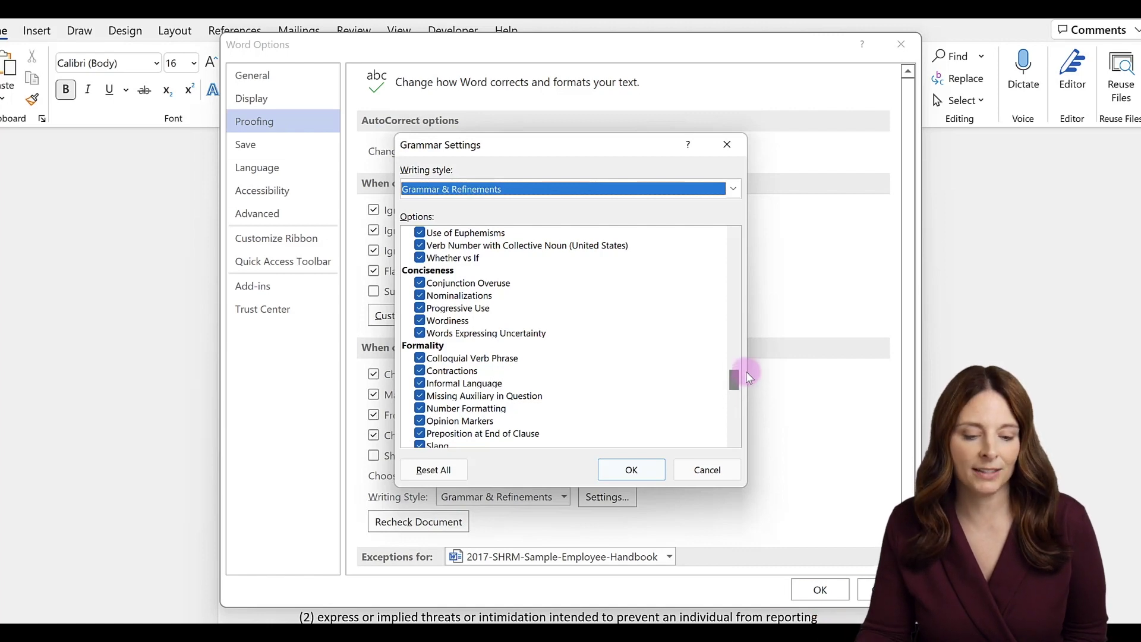
pyautogui.moveTo(734, 377); pyautogui.dragTo(734, 407)
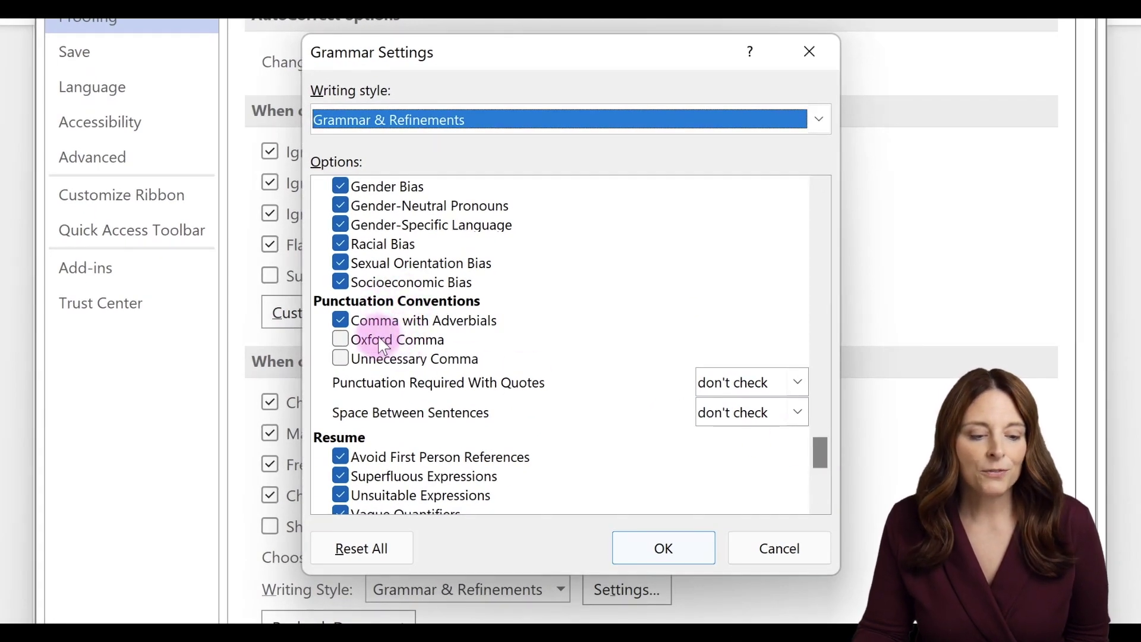
# Step: Turn on Oxford Comma, require punctuation inside quotes and one space between sentences
pyautogui.click(342, 340)
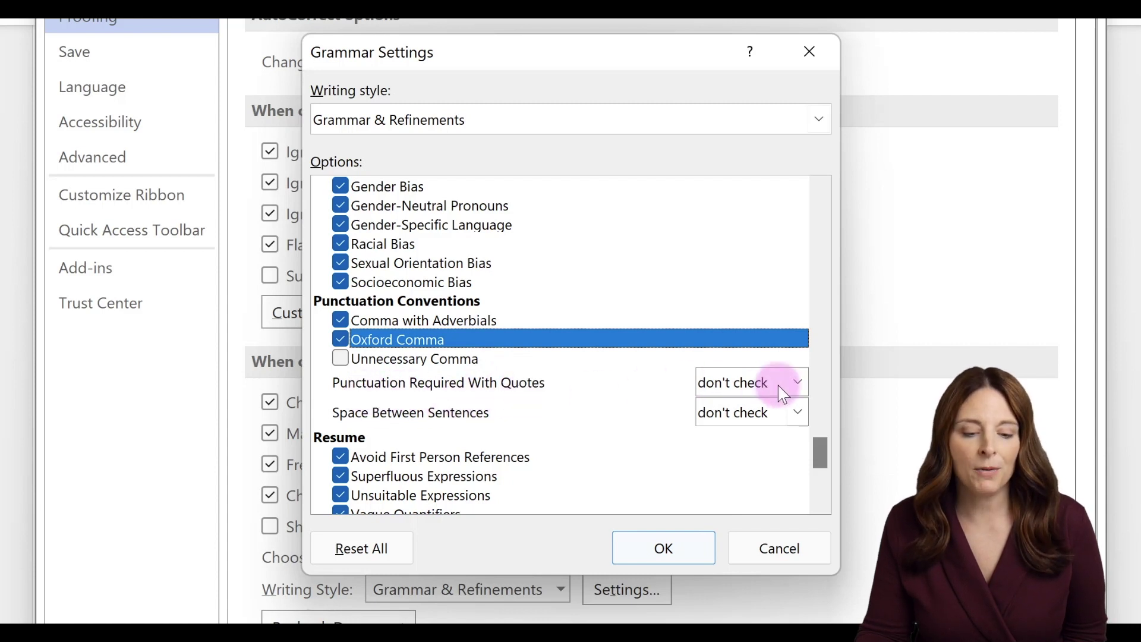
pyautogui.click(799, 383)
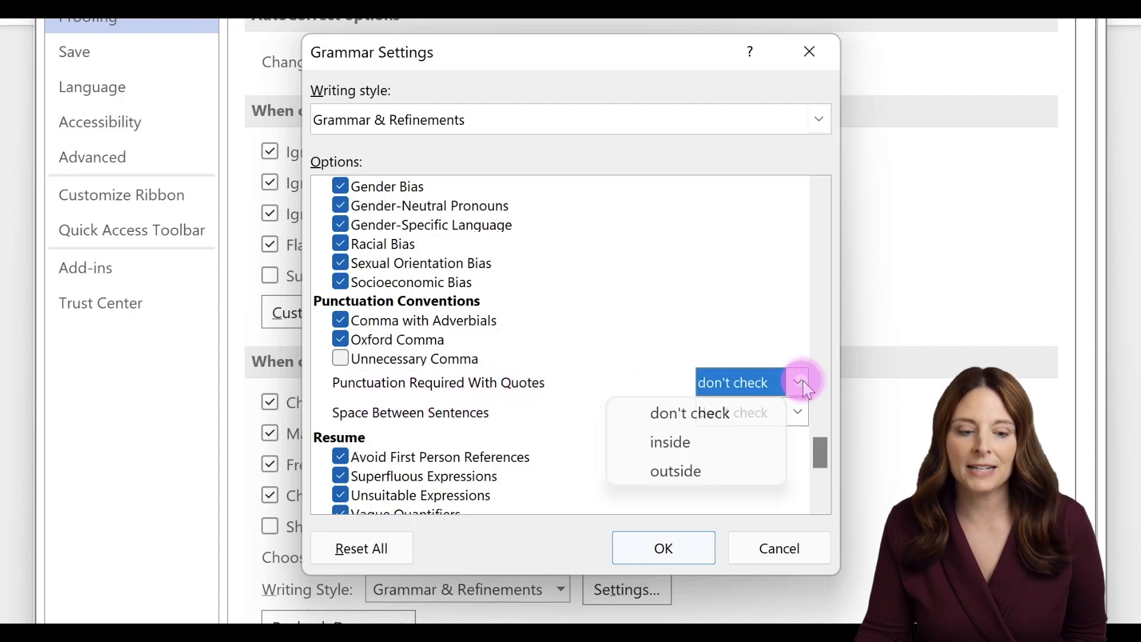
pyautogui.click(750, 443)
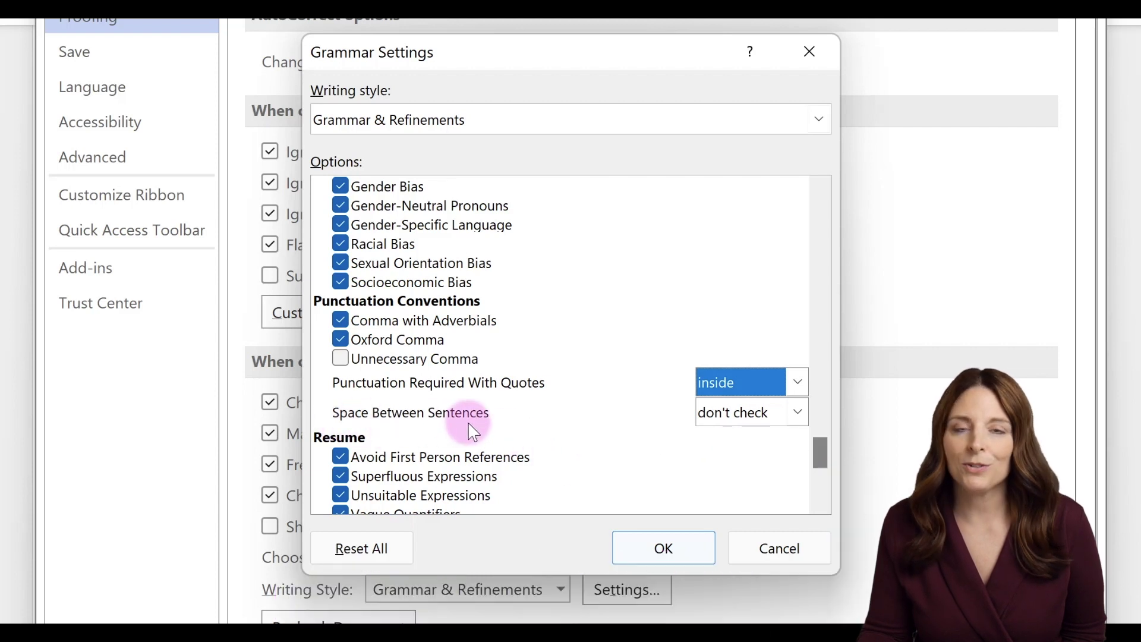
pyautogui.click(798, 413)
pyautogui.click(746, 472)
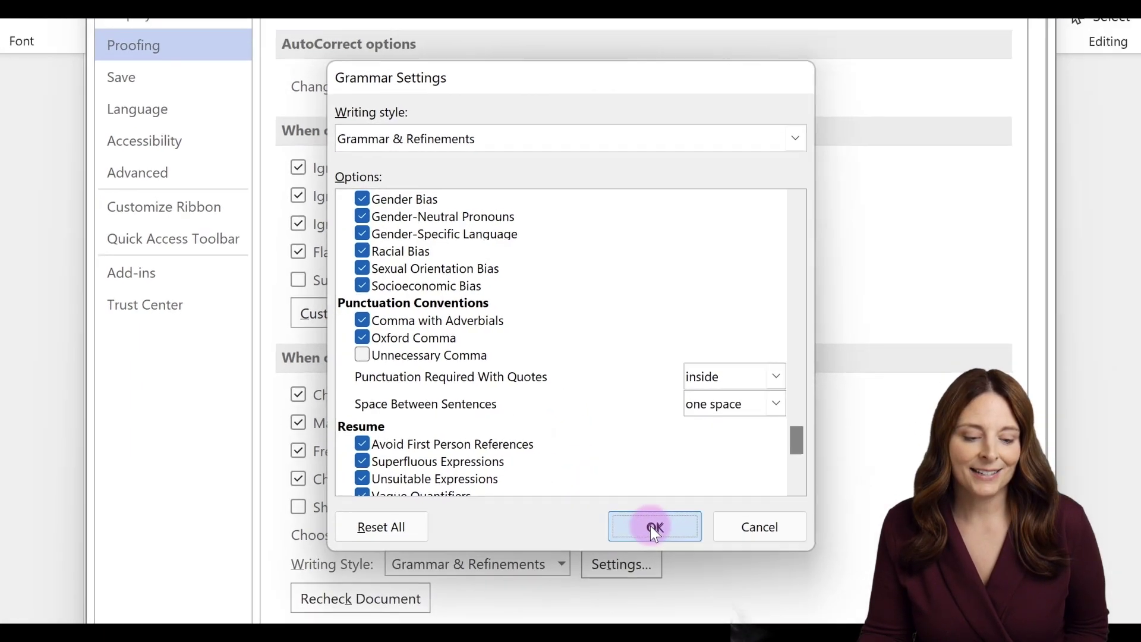
# Step: Save the grammar settings, then review the AutoCorrect list and cancel without changes
pyautogui.click(664, 550)
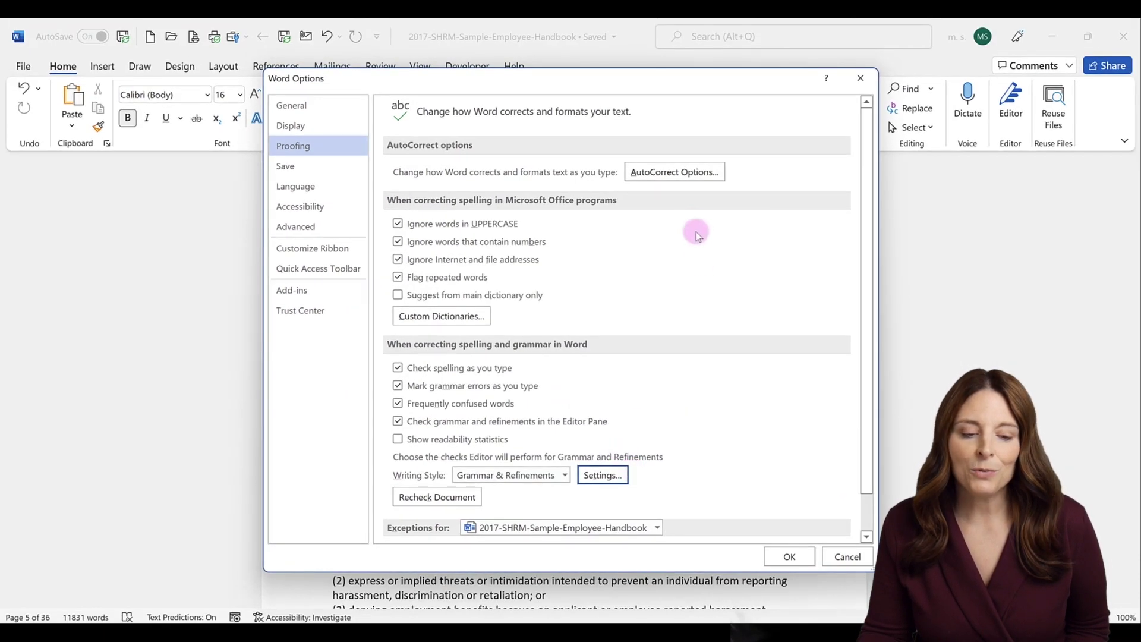
pyautogui.click(676, 172)
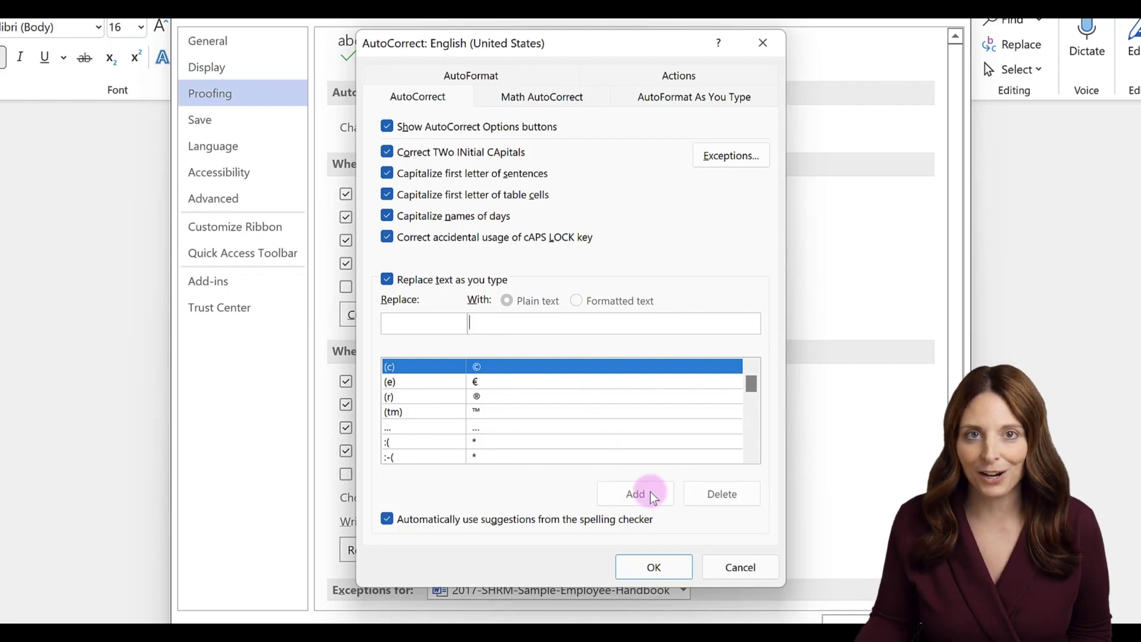
pyautogui.click(754, 568)
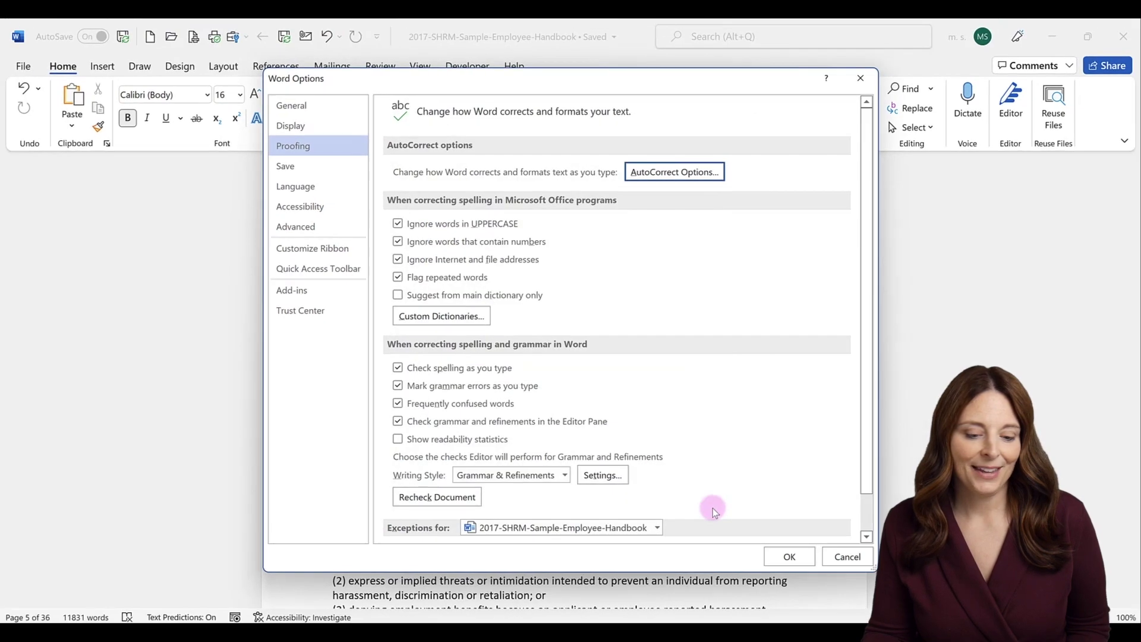
# Step: Close Word Options and add Editor (F7) to the Quick Access Toolbar
pyautogui.click(787, 557)
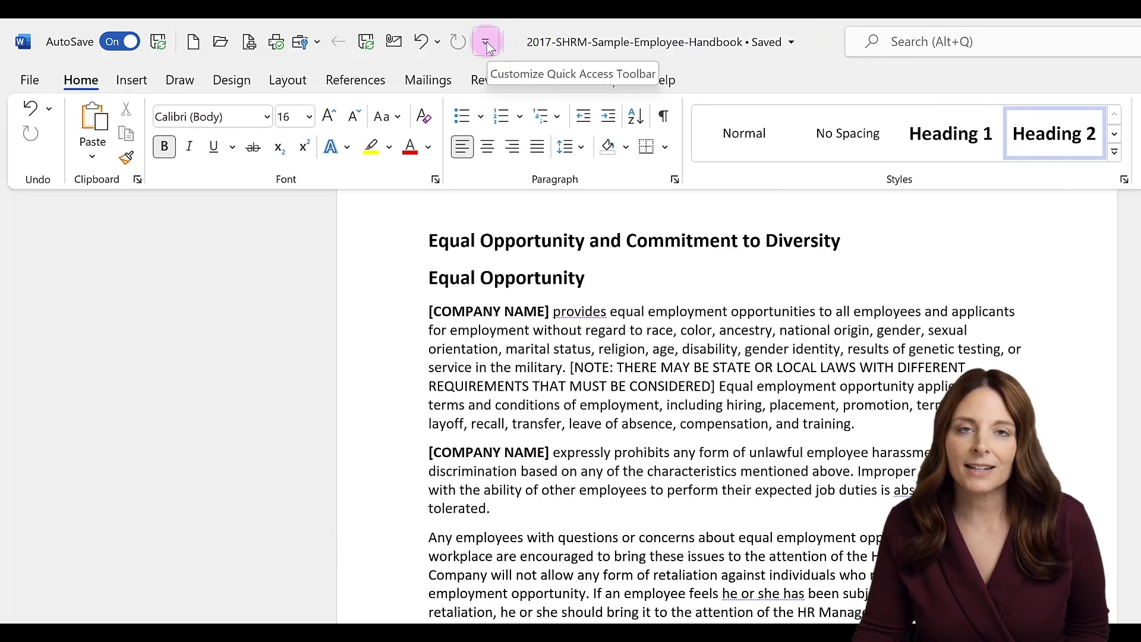
pyautogui.click(486, 43)
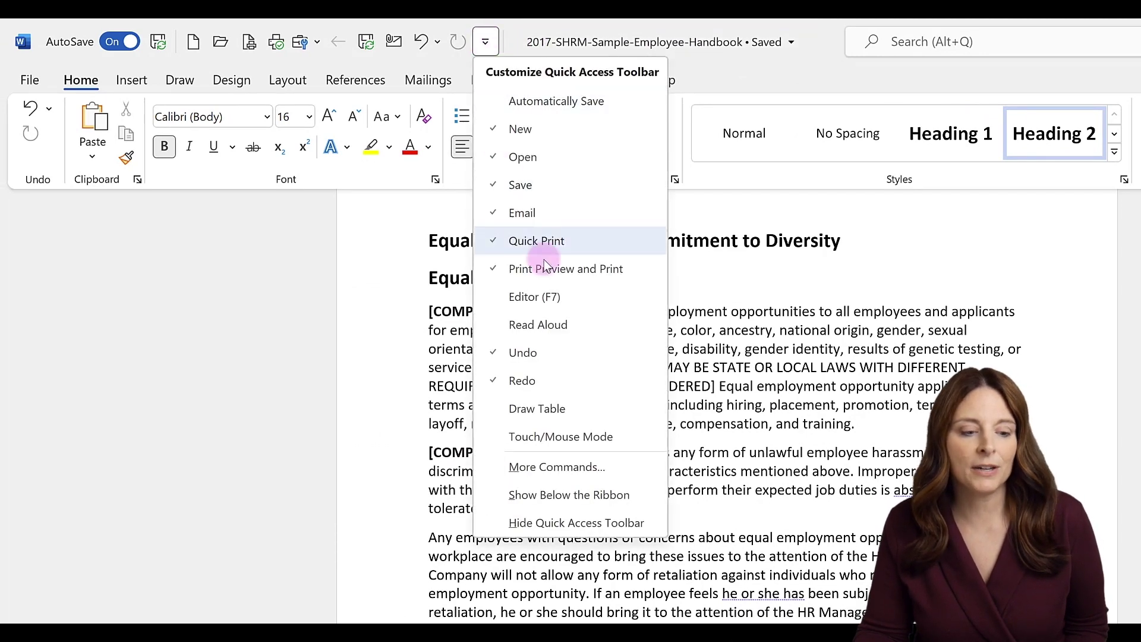
pyautogui.click(568, 299)
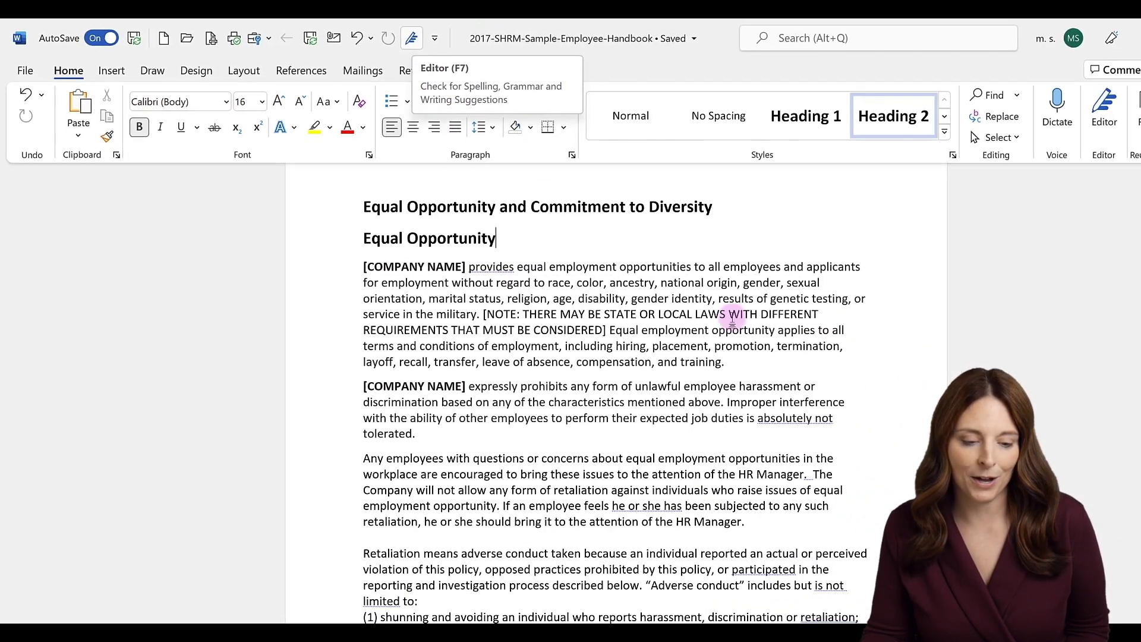
# Step: Run Editor on the handbook with the Formal writing style, scoring 90% with 17 grammar issues
pyautogui.click(1011, 107)
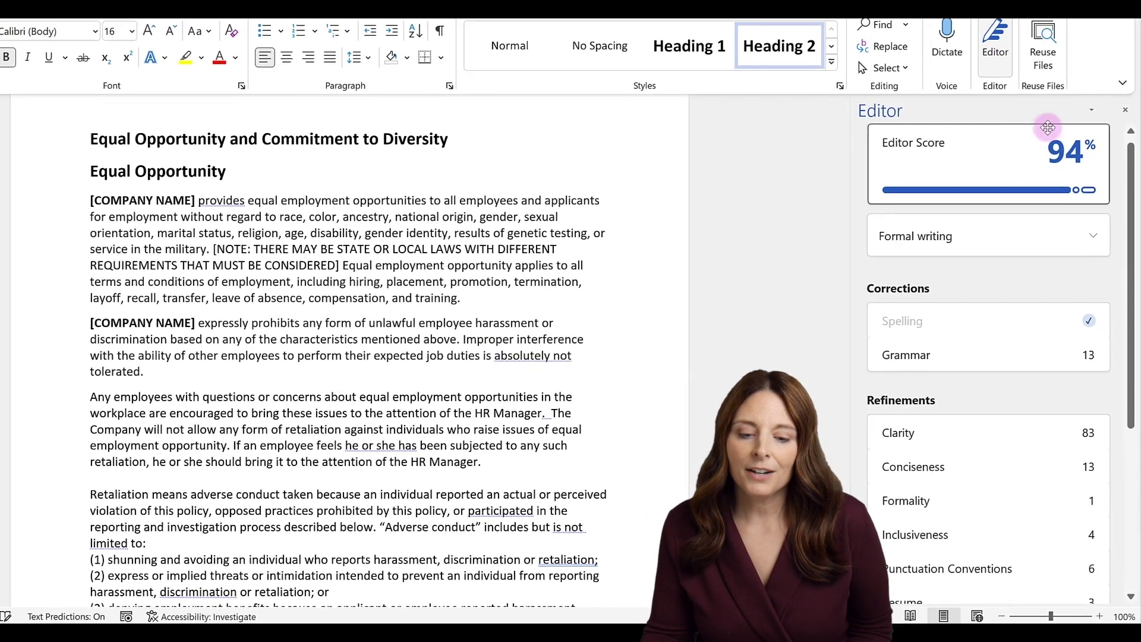
pyautogui.click(1092, 236)
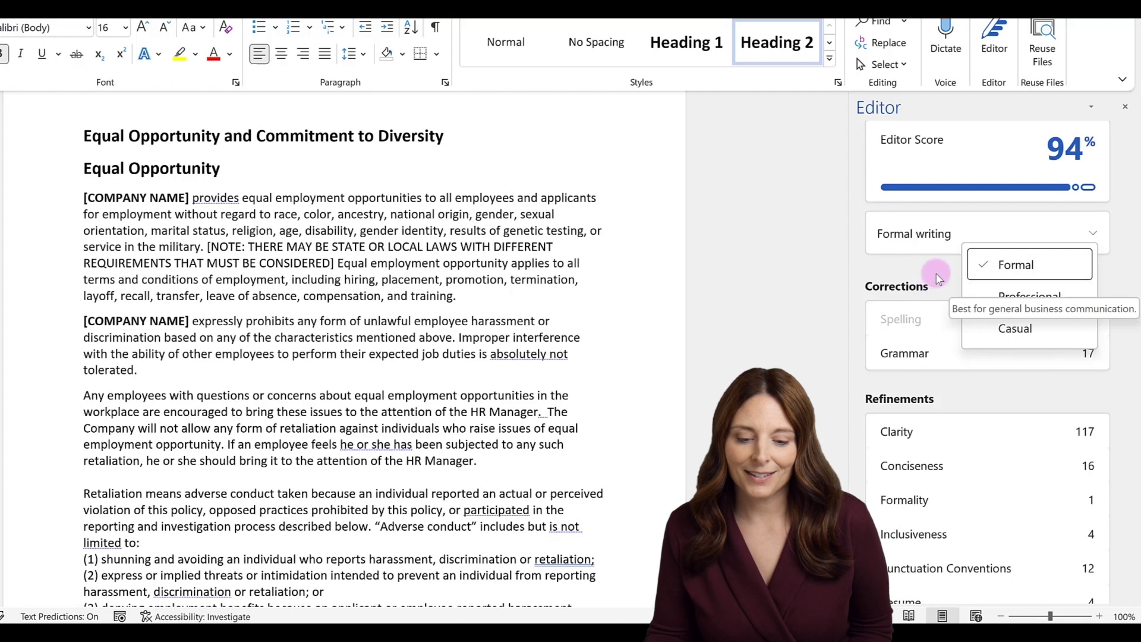
pyautogui.click(937, 278)
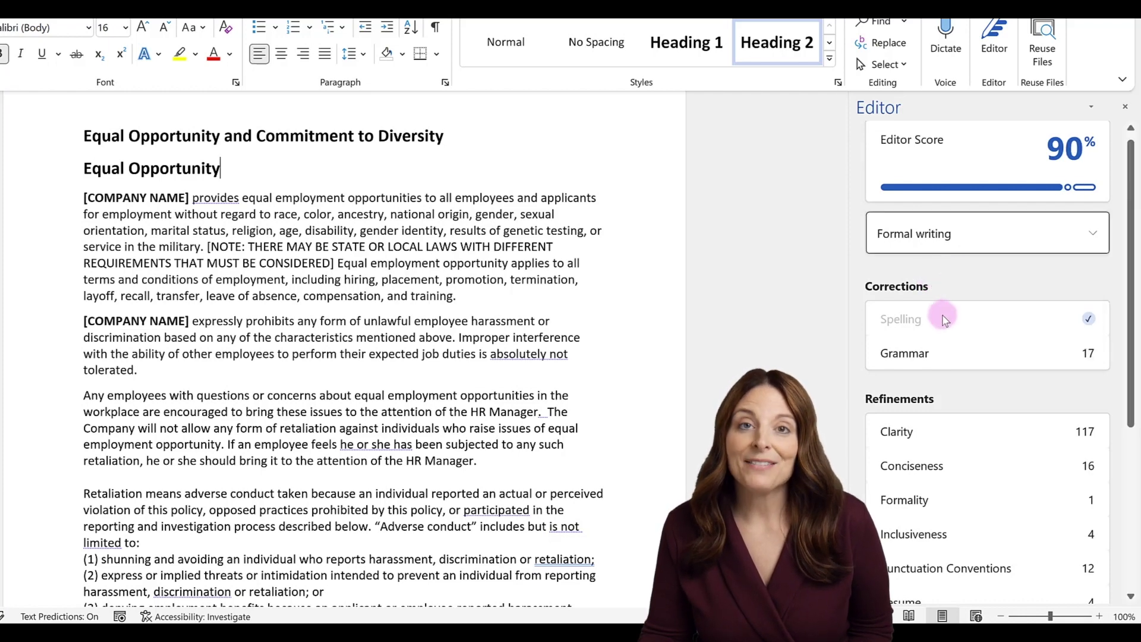
# Step: Step through the handbook's grammar issues to the semicolon after "not", suggested as "not."
pyautogui.scroll(-1, 944, 318)
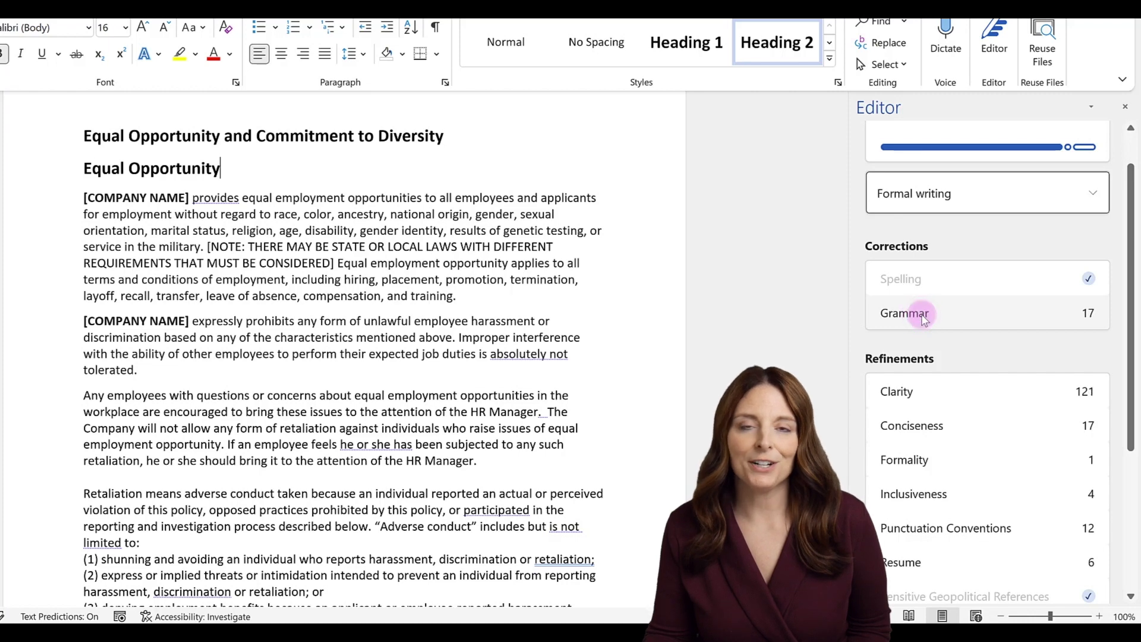
pyautogui.click(923, 319)
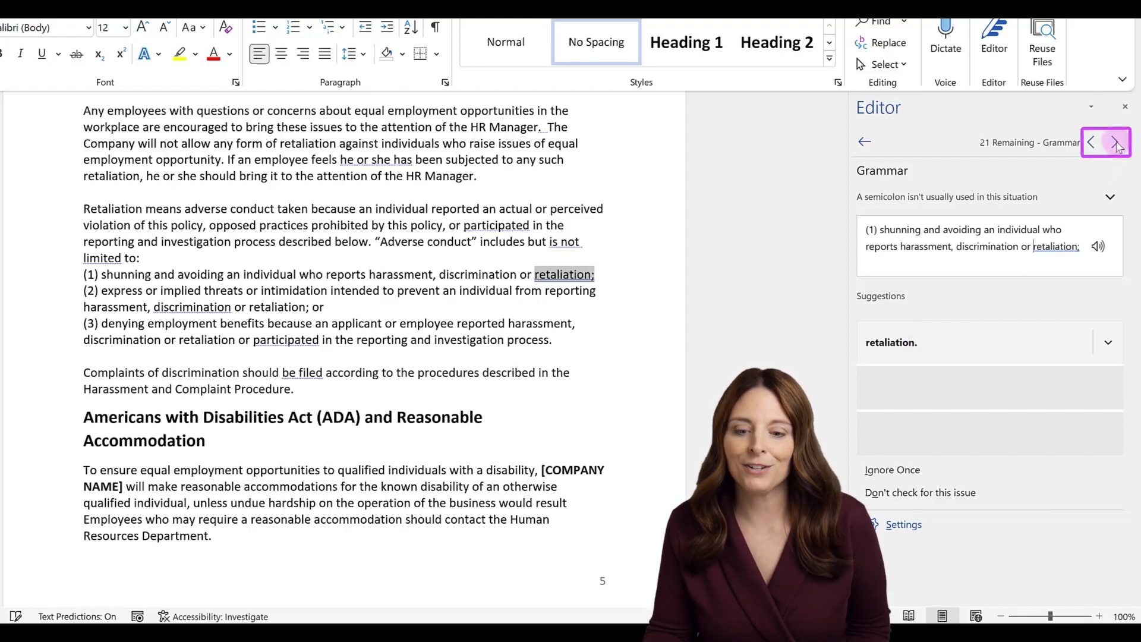
pyautogui.click(1115, 142)
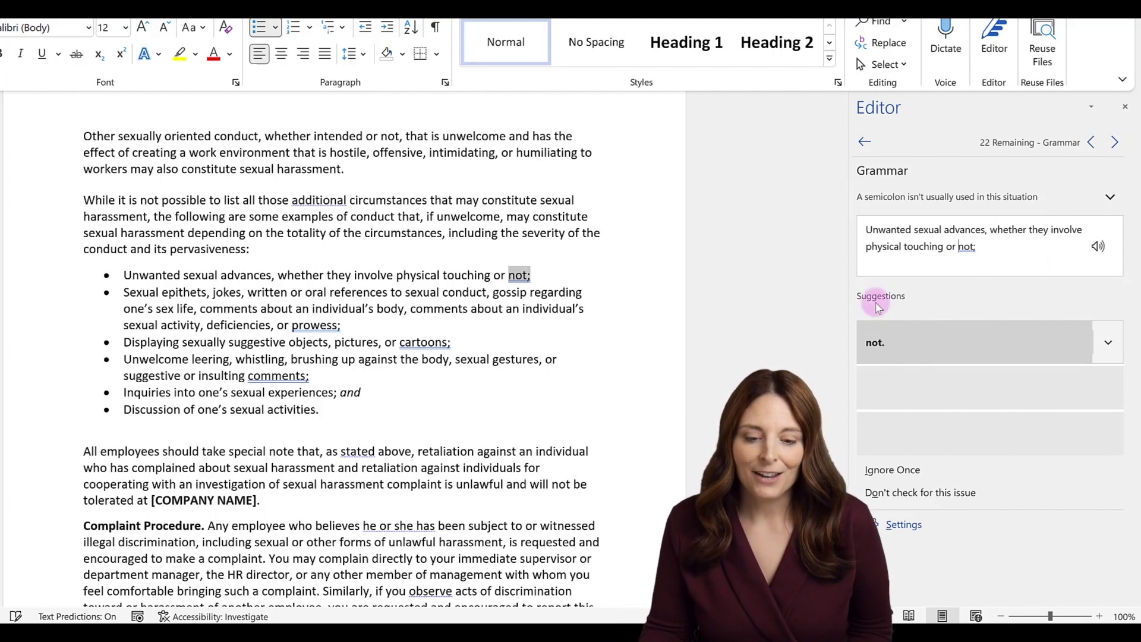
# Step: Return to the handbook's Editor Score and scroll through Refinements down to Insights
pyautogui.click(865, 143)
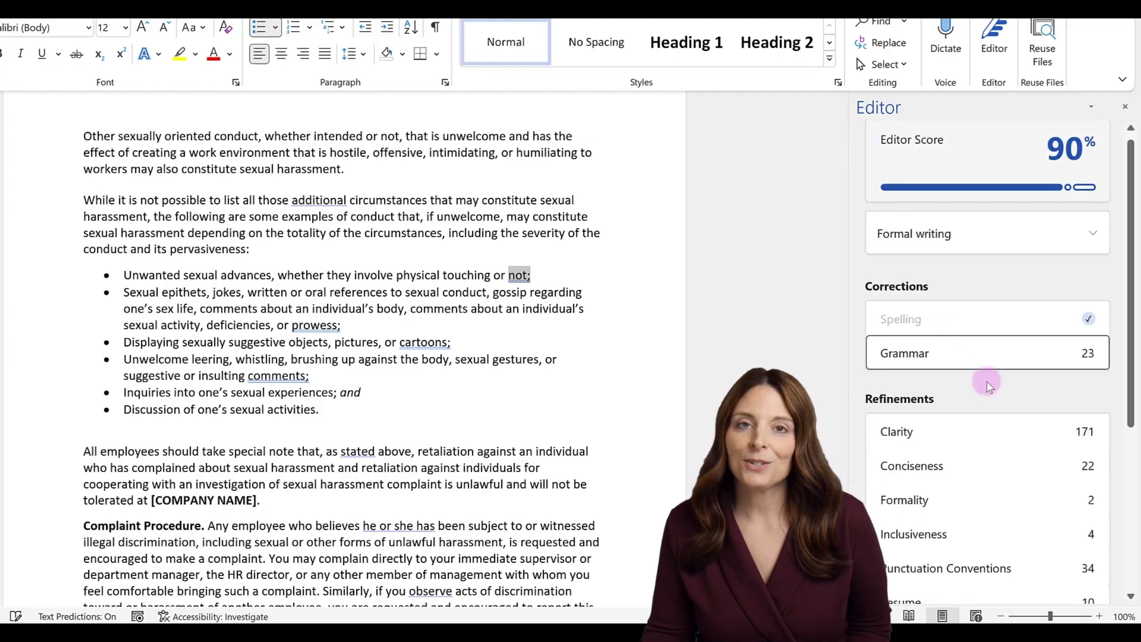
pyautogui.scroll(-3, 991, 398)
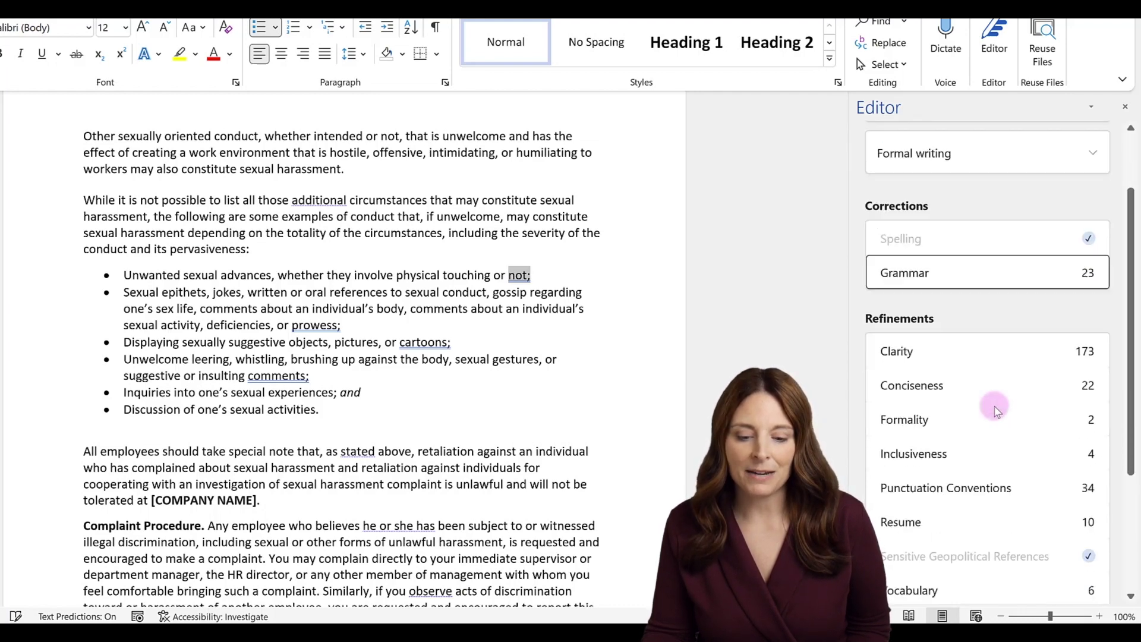
pyautogui.scroll(-1, 997, 410)
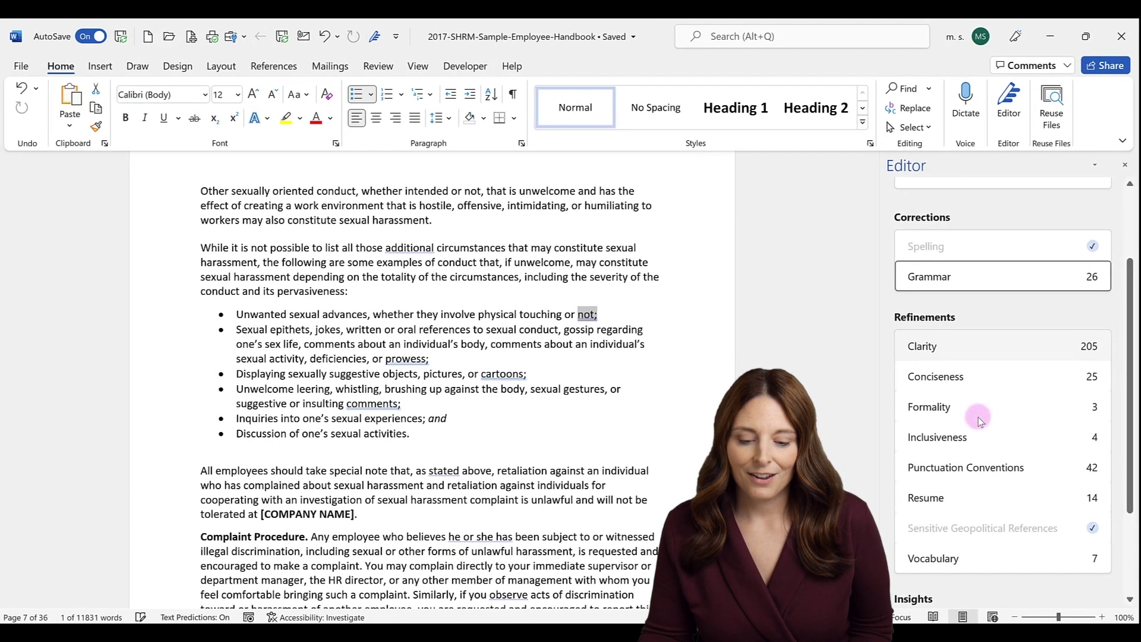
pyautogui.scroll(-2, 961, 395)
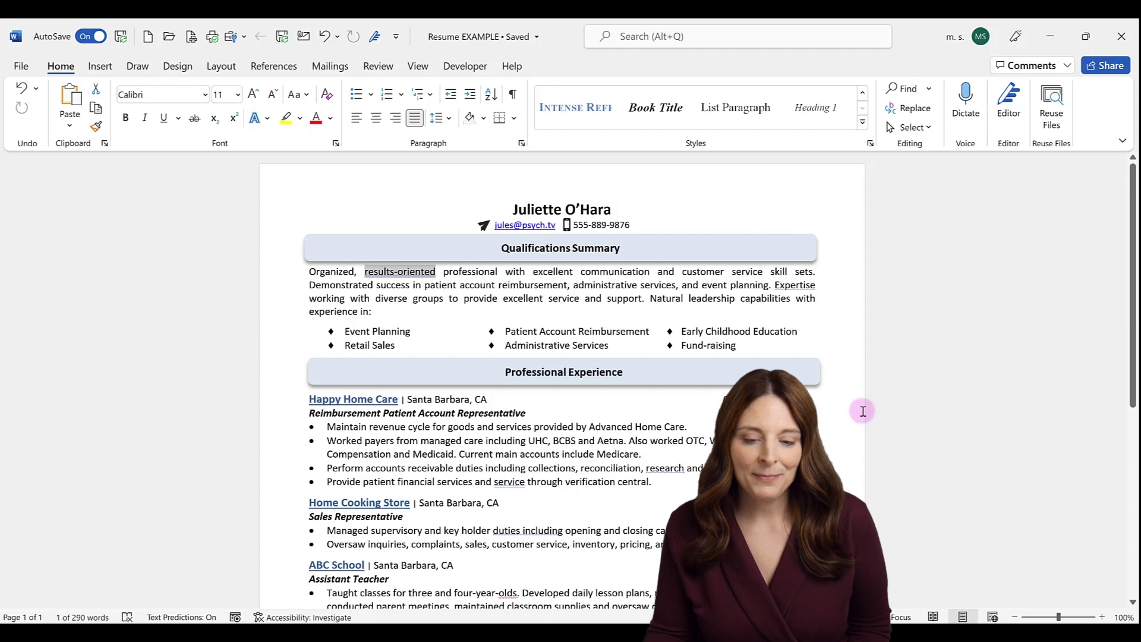
# Step: Check the resume as Professional writing, review its spelling issue, then view Clarity suggestions
pyautogui.click(1010, 118)
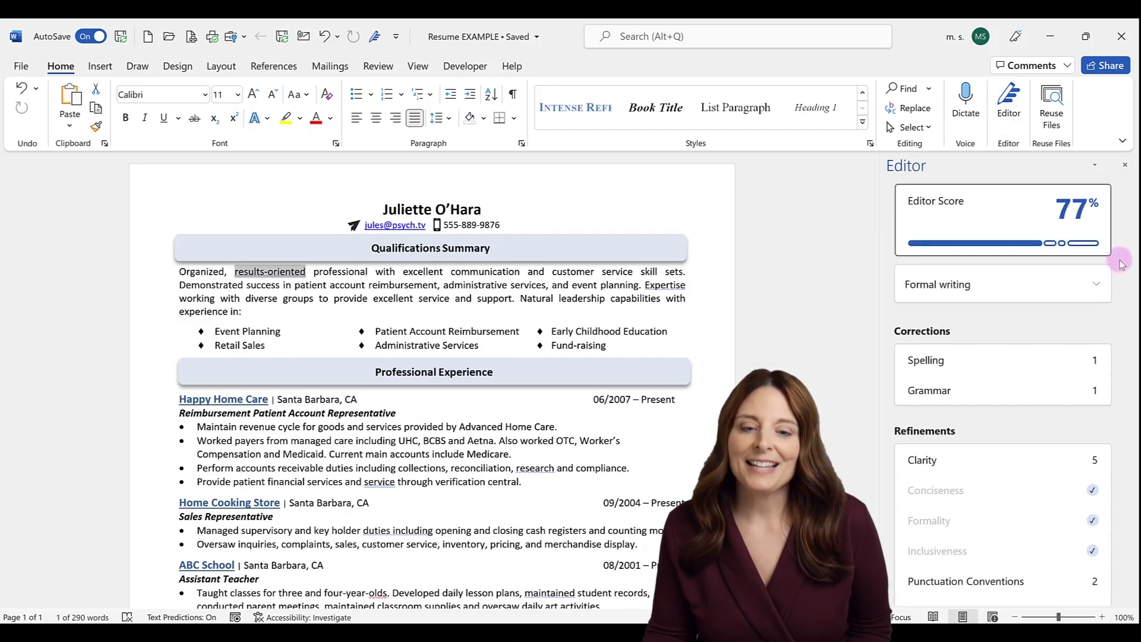
pyautogui.click(1096, 284)
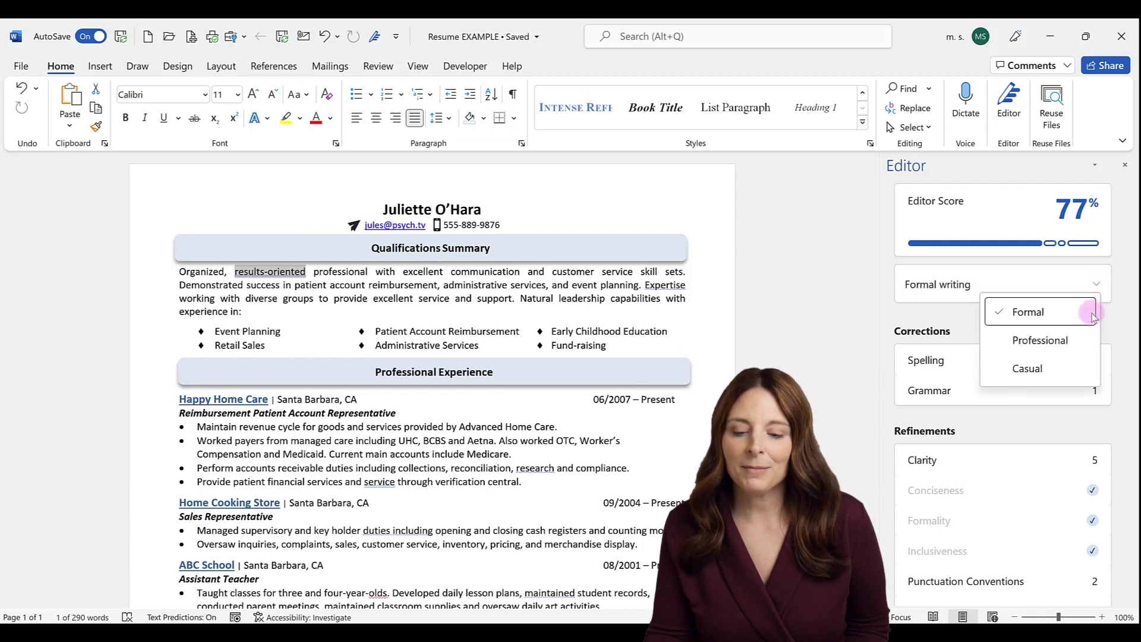
pyautogui.click(1075, 340)
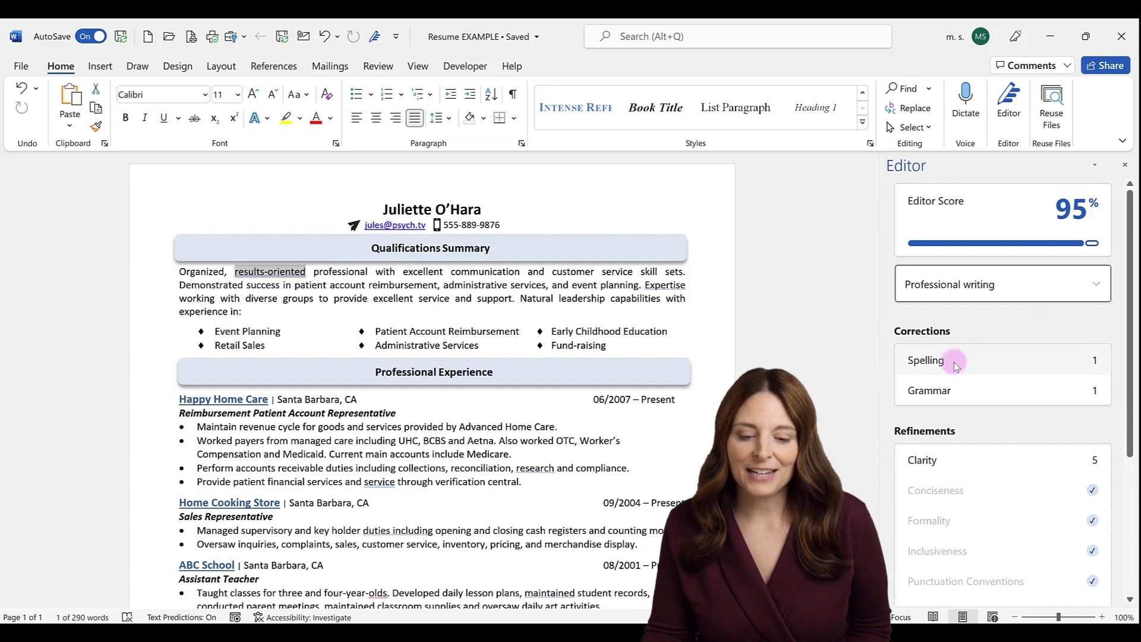
pyautogui.click(972, 362)
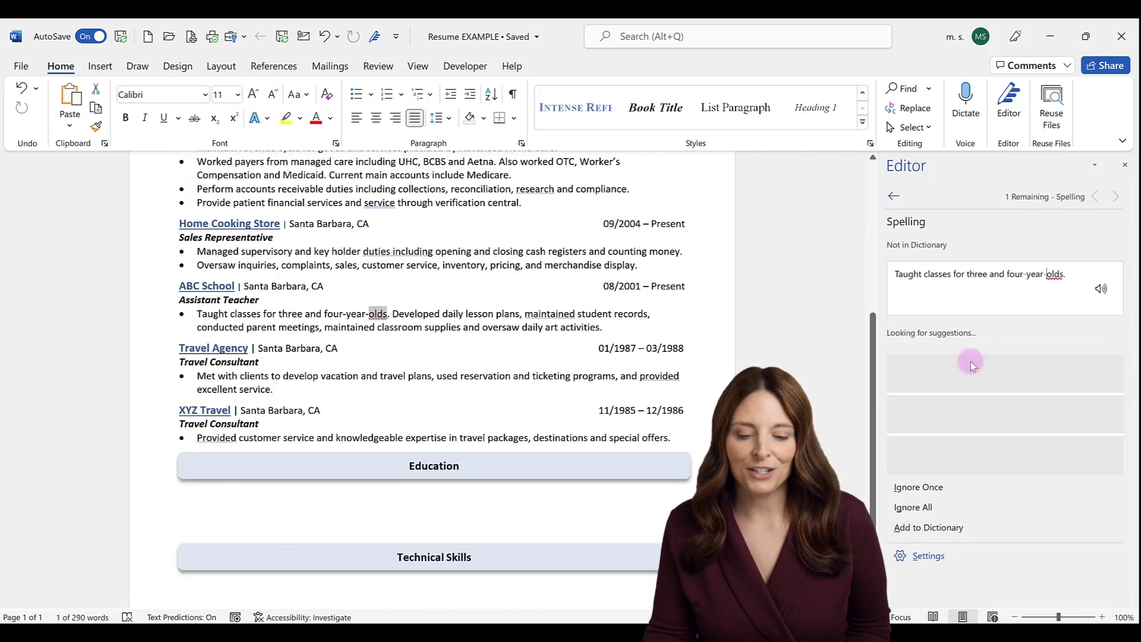
pyautogui.click(893, 196)
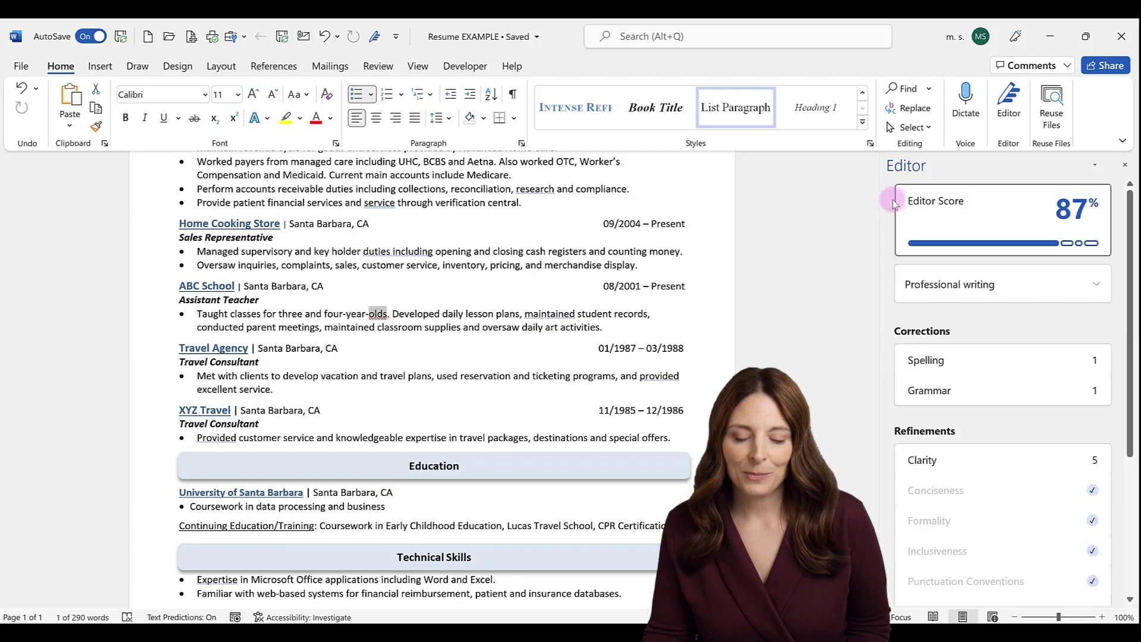
pyautogui.click(930, 463)
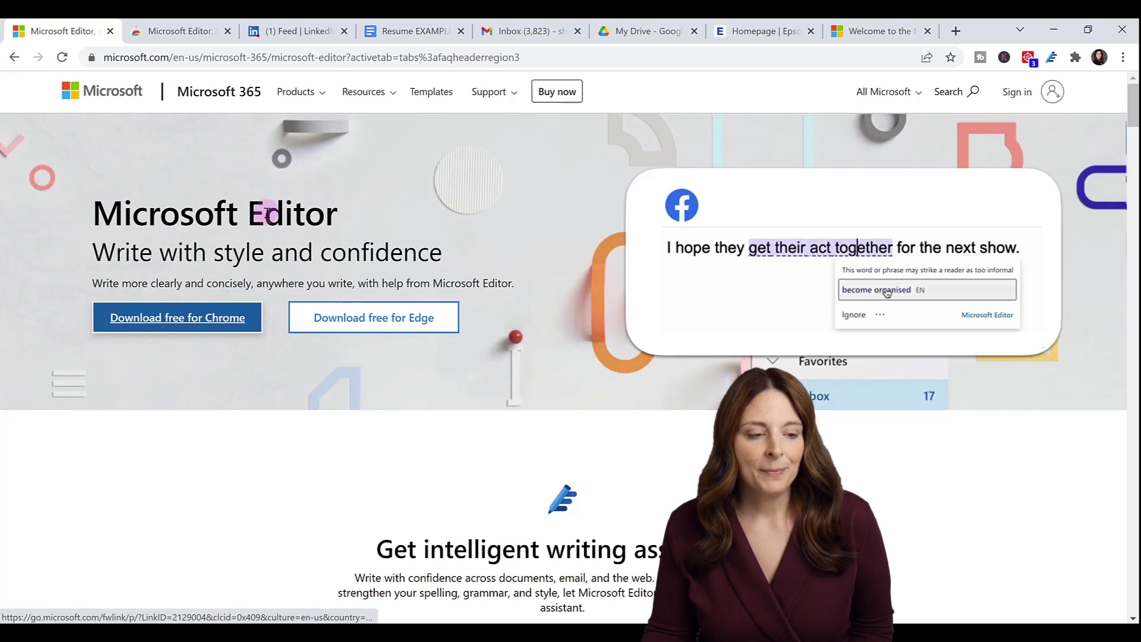
# Step: Show the Microsoft Editor extension's Web Store page and confirm it among installed extensions
pyautogui.click(187, 32)
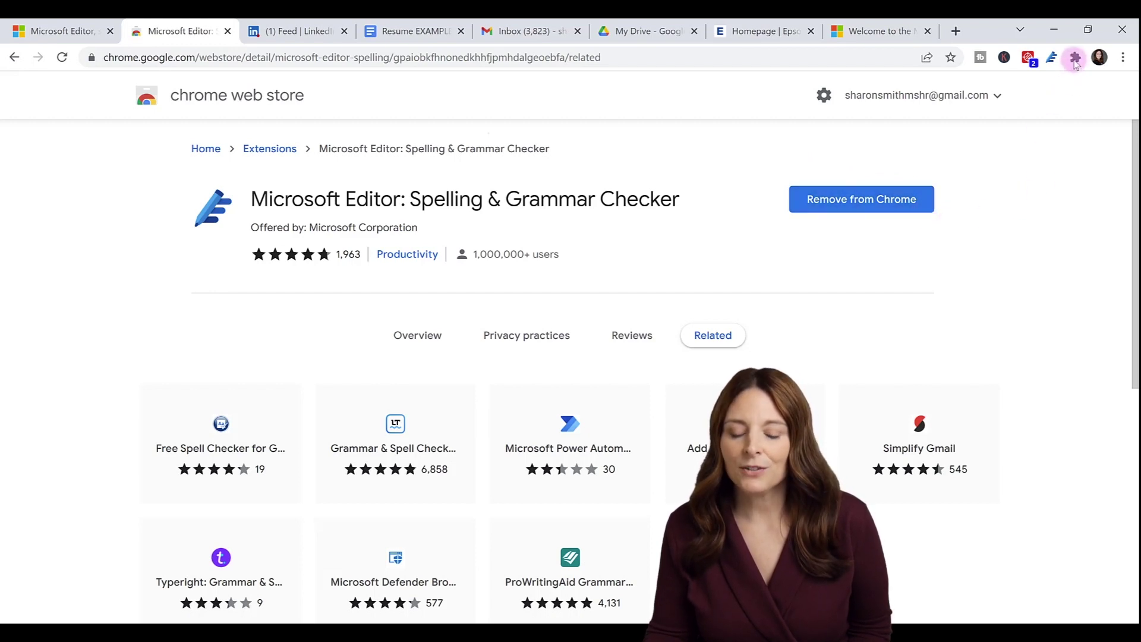
pyautogui.click(1076, 58)
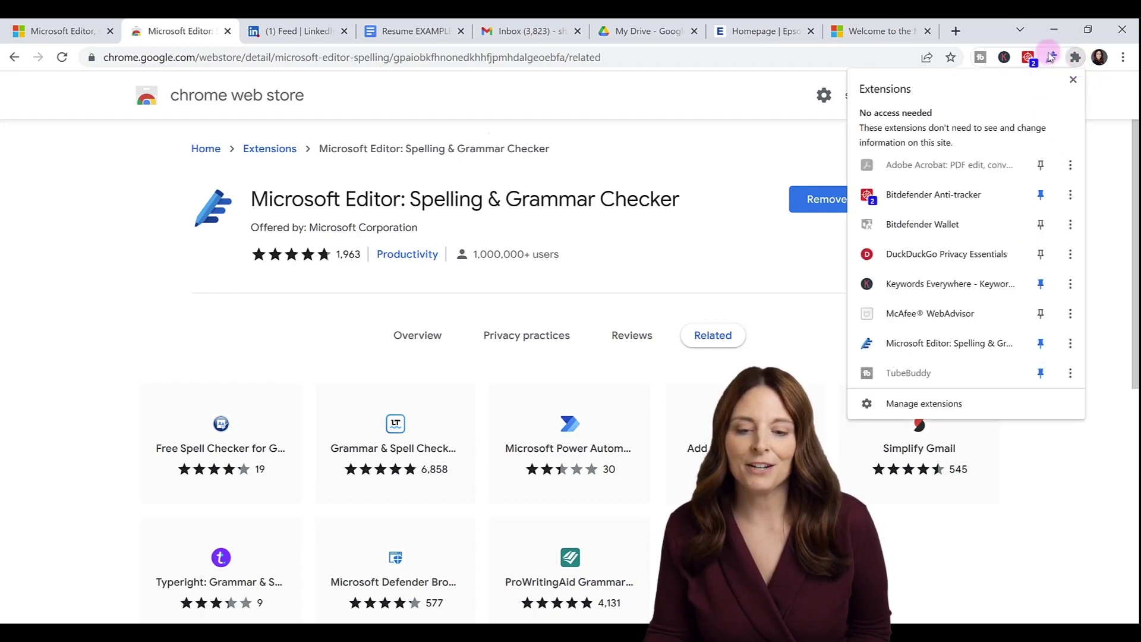
pyautogui.click(1054, 66)
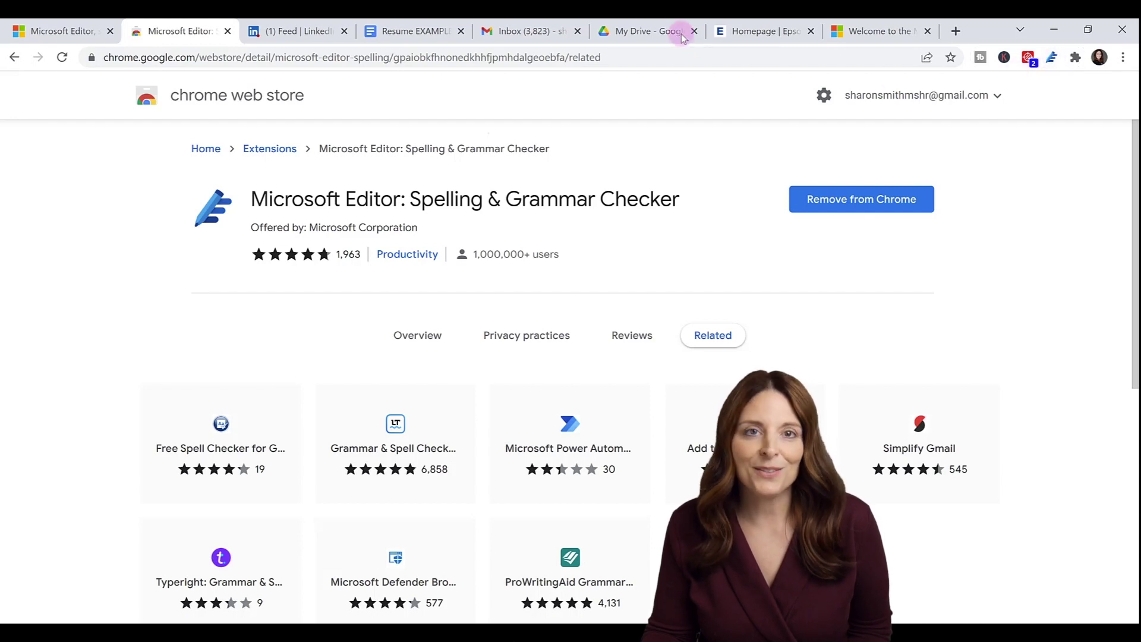
# Step: Draft the LinkedIn post, accept Editor's "try it" for "give it a try", and end with a period
pyautogui.click(292, 33)
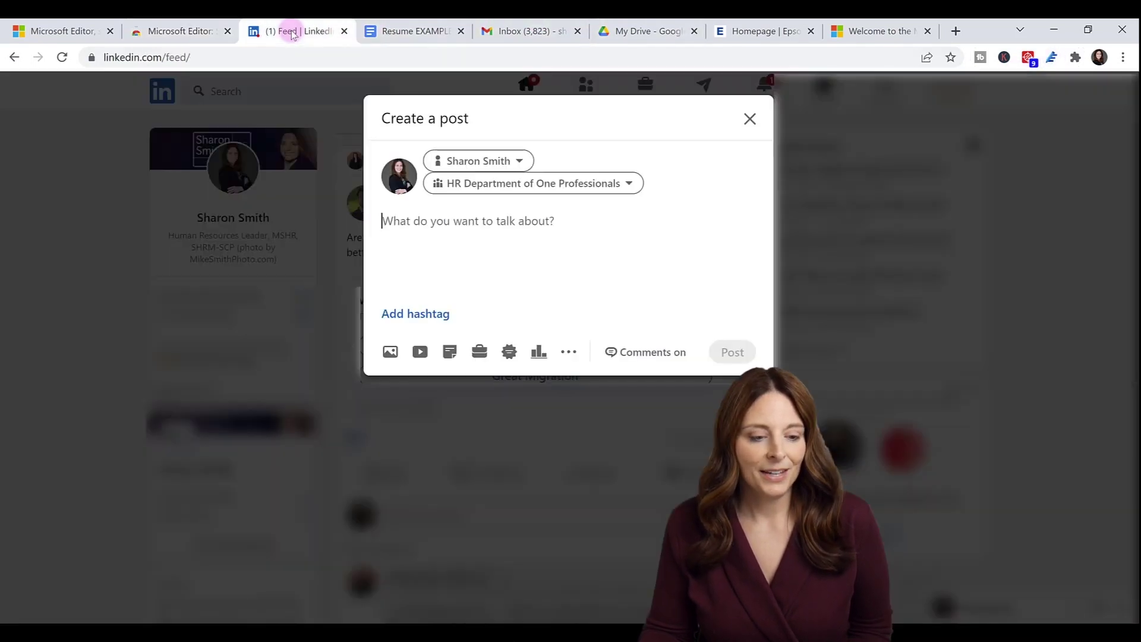
pyautogui.click(434, 223)
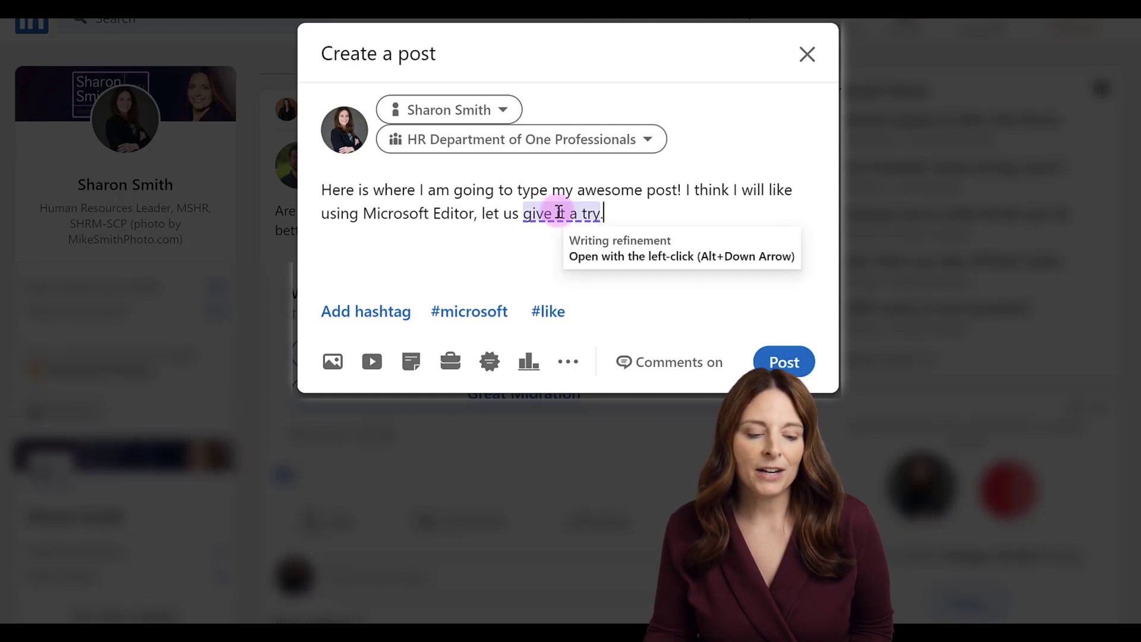
pyautogui.click(559, 212)
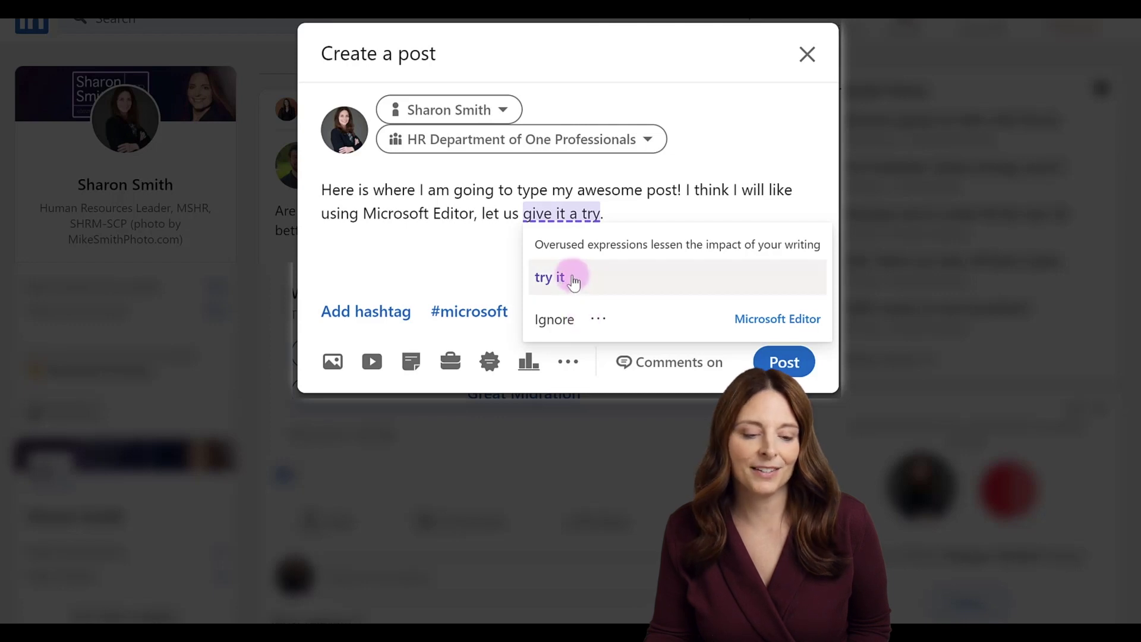
pyautogui.click(573, 279)
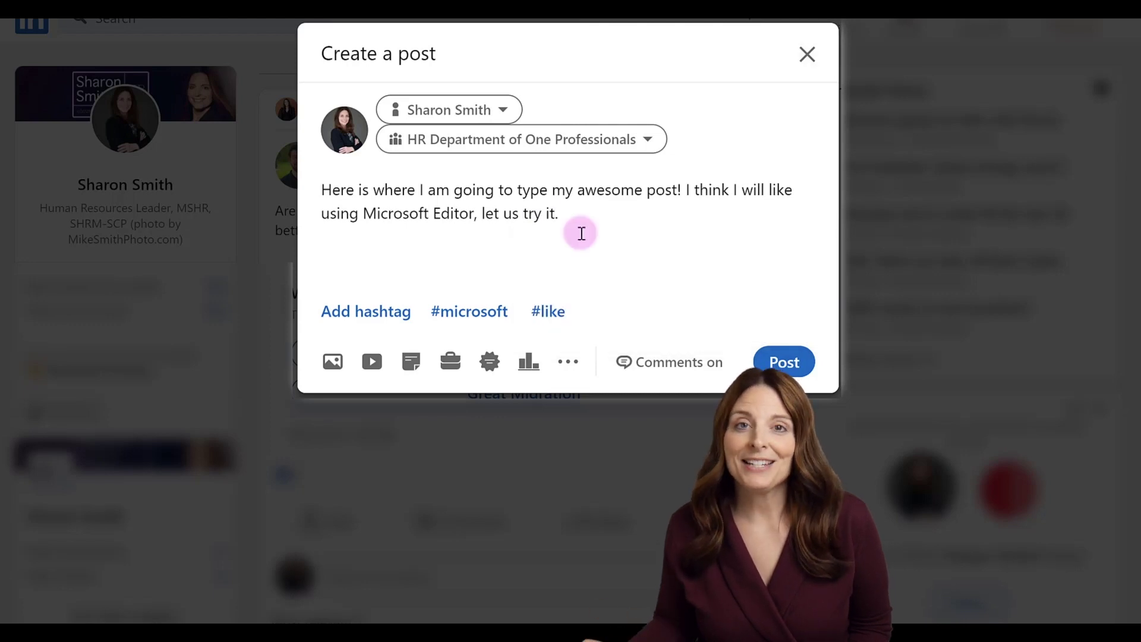
pyautogui.write('.')
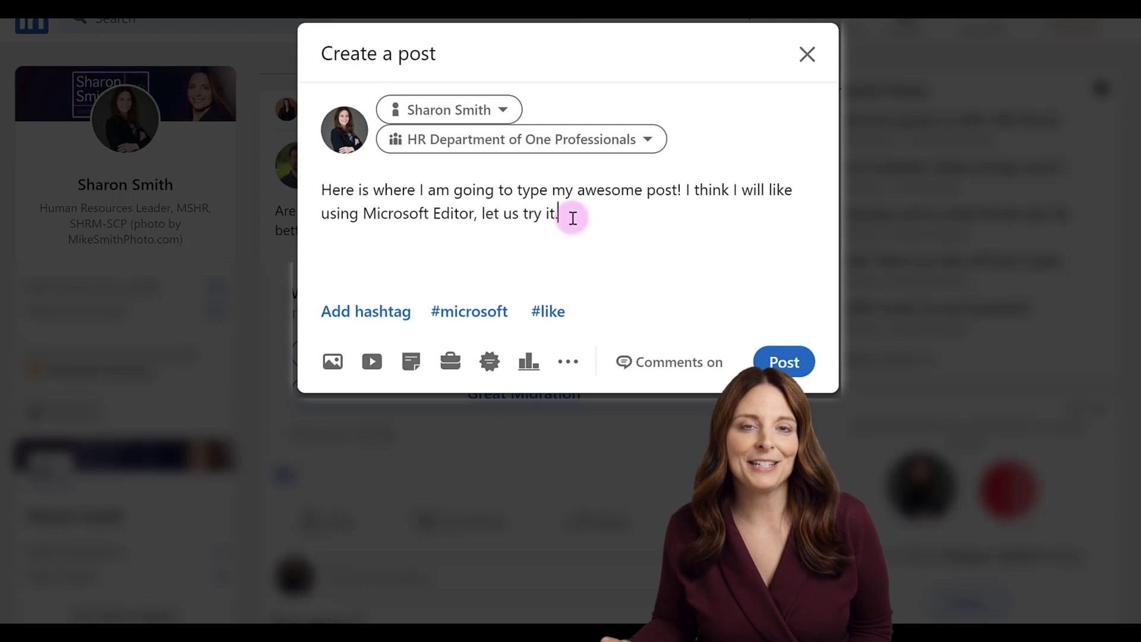